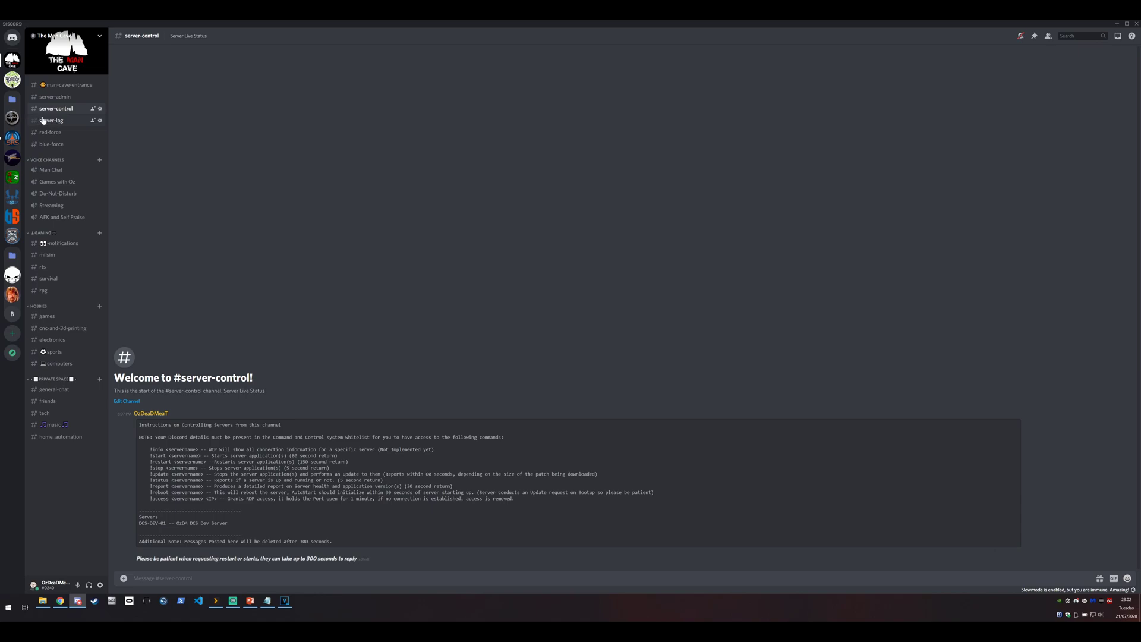
- Send the command "!status dcs-dev-01" in the server-control channel to request the server's status report
left_click_drag(59, 126, 63, 144)
type("!status dcs-dev-01")
key("Return")
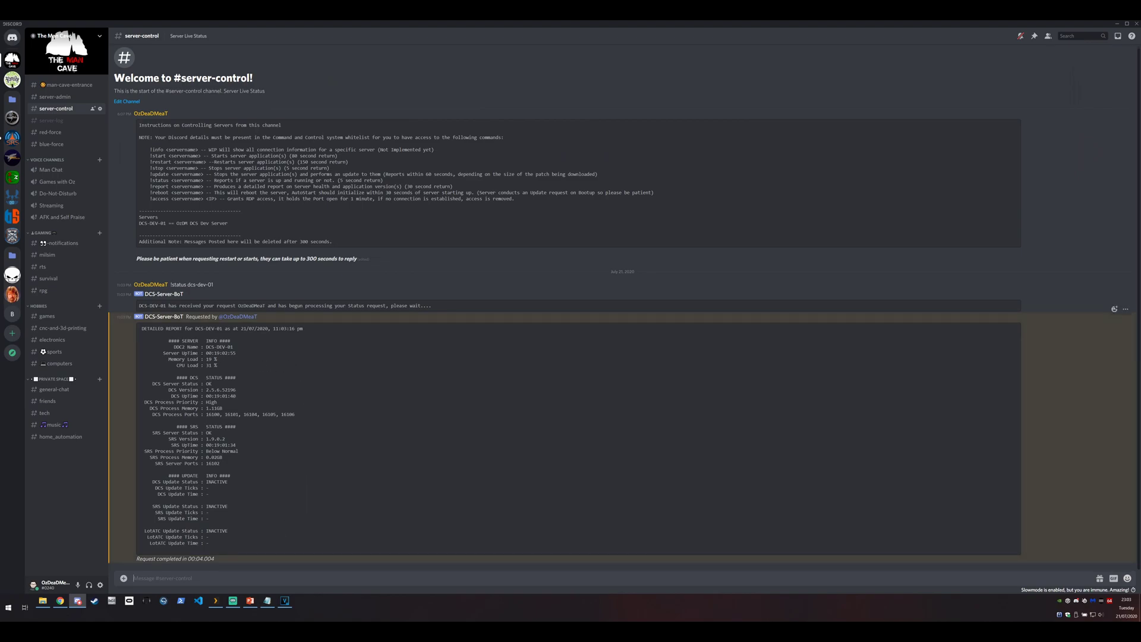
- Examine the bot's status report: server load, DCS process priority, memory and ports, SRS server status, and update information
left_click_drag(184, 353, 245, 352)
left_click(238, 354)
left_click_drag(237, 390, 180, 390)
left_click(239, 399)
left_click_drag(238, 397, 189, 409)
left_click_drag(301, 412, 156, 414)
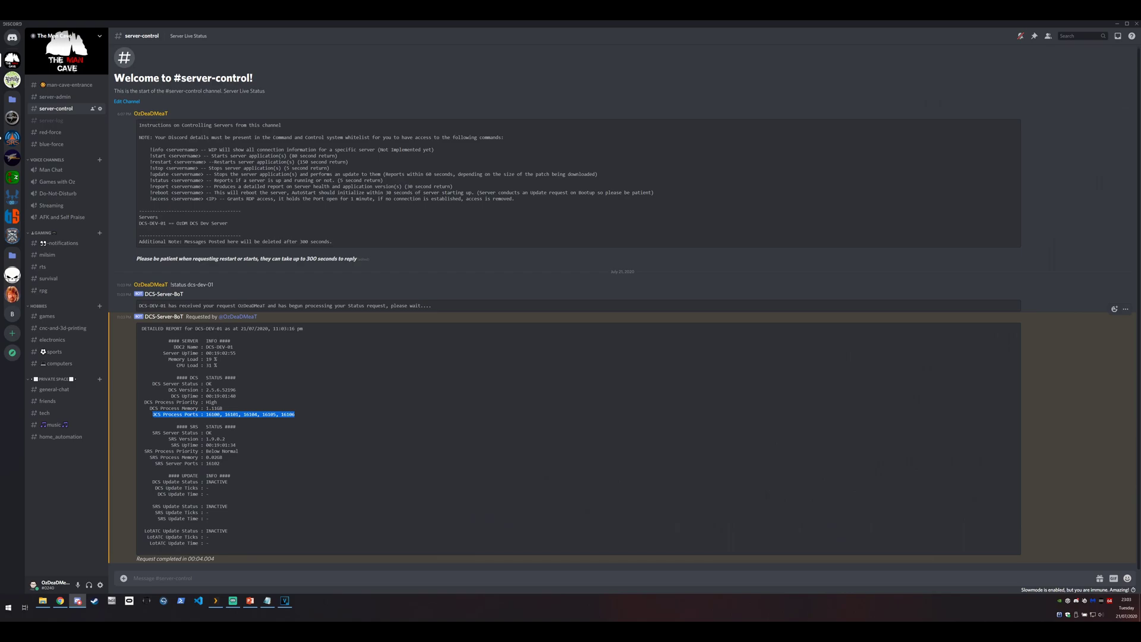
left_click_drag(153, 433, 229, 434)
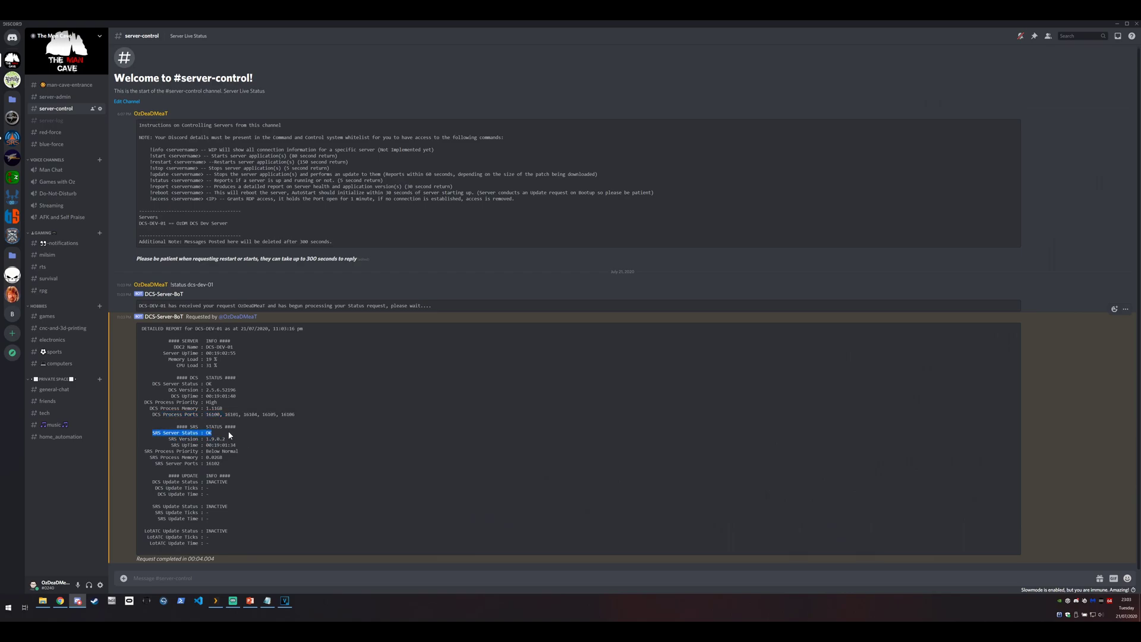
left_click(226, 437)
double_click(206, 494)
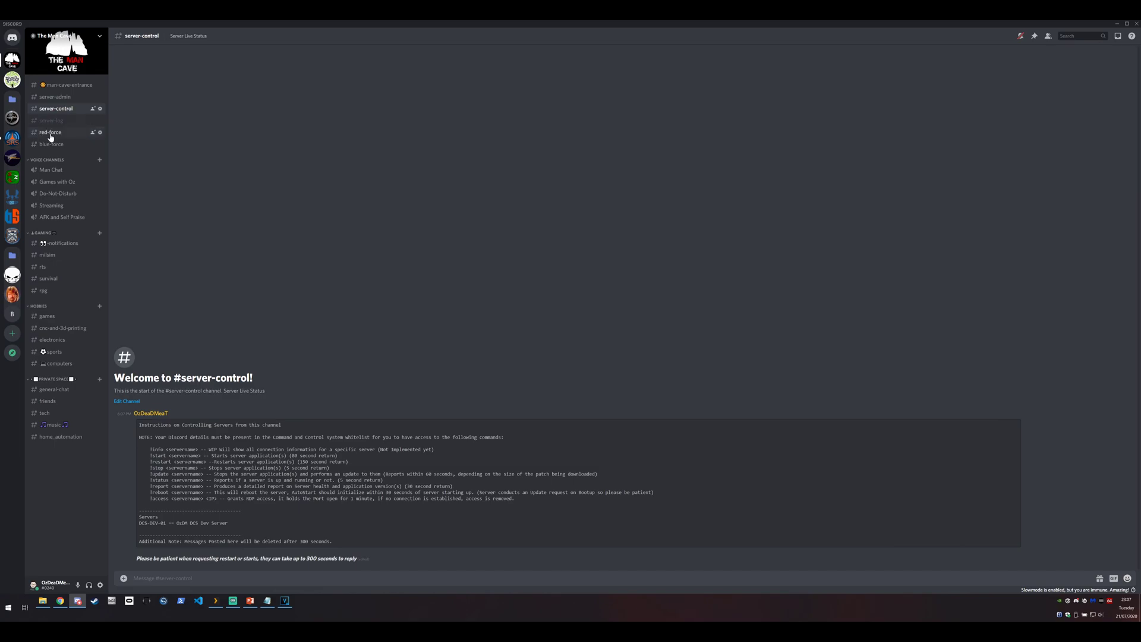
- Switch to the red-force channel and send "!info dcs-dev-01" to request its connection information
left_click(51, 134)
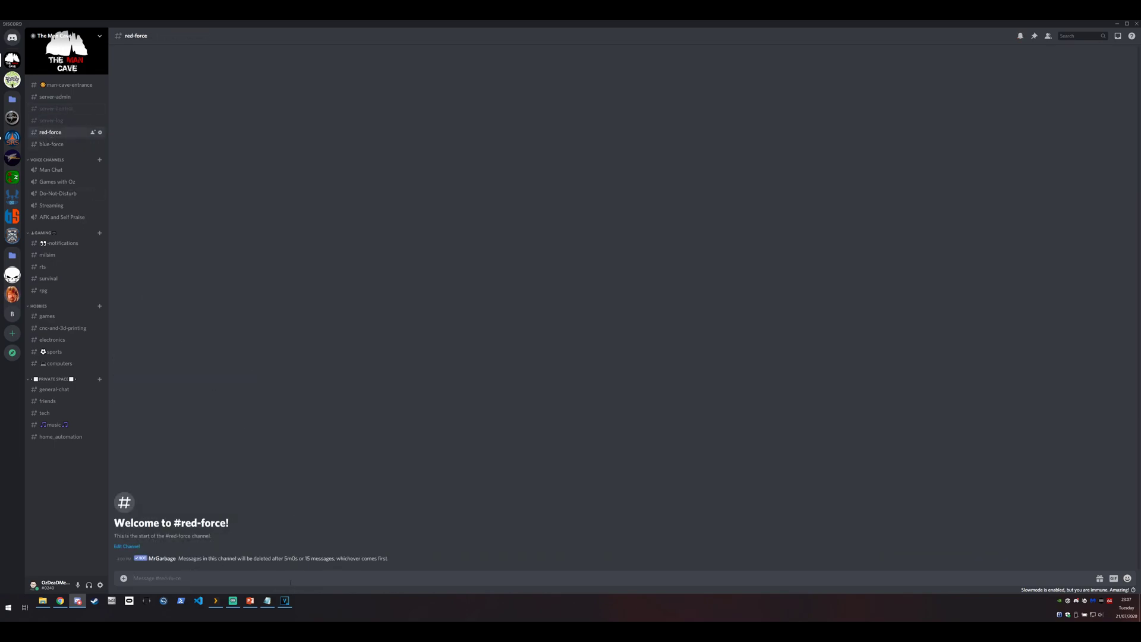
left_click(291, 580)
type("dcs-dev-01")
key("Return")
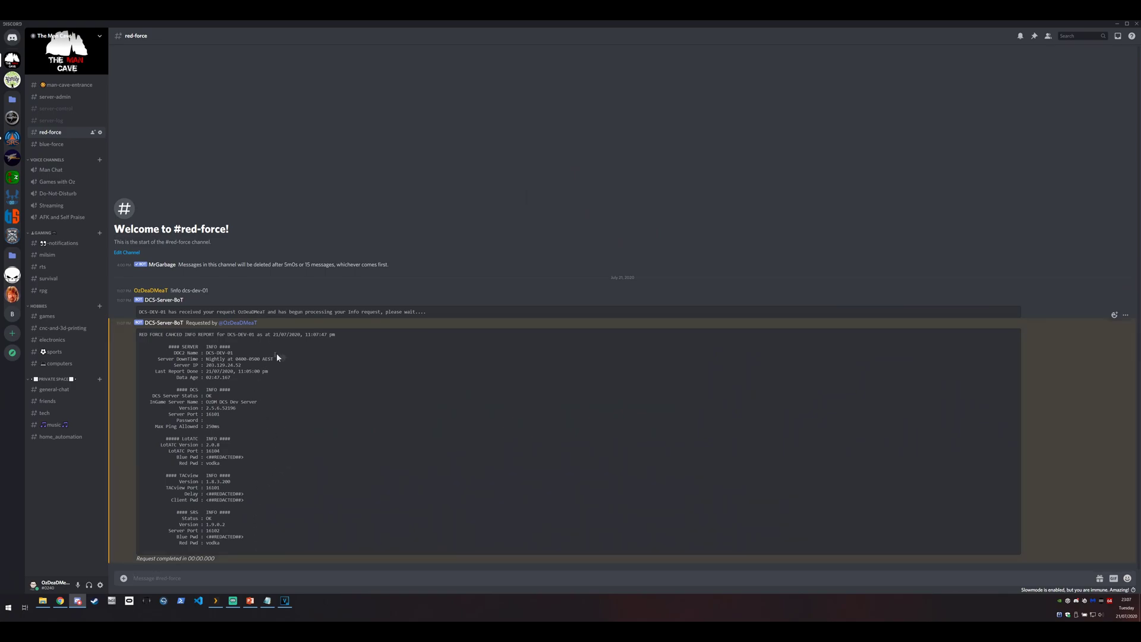
- Examine the red-force info report: report time, server IP and data age, DCS server name and port, and the LotATC password entries for both sides
left_click_drag(337, 334, 304, 334)
left_click(294, 382)
left_click_drag(206, 377, 232, 379)
left_click_drag(204, 402, 245, 418)
left_click(192, 414)
left_click(220, 416)
double_click(189, 420)
left_click_drag(177, 463, 224, 466)
left_click(226, 464)
left_click_drag(205, 456, 240, 456)
left_click(256, 455)
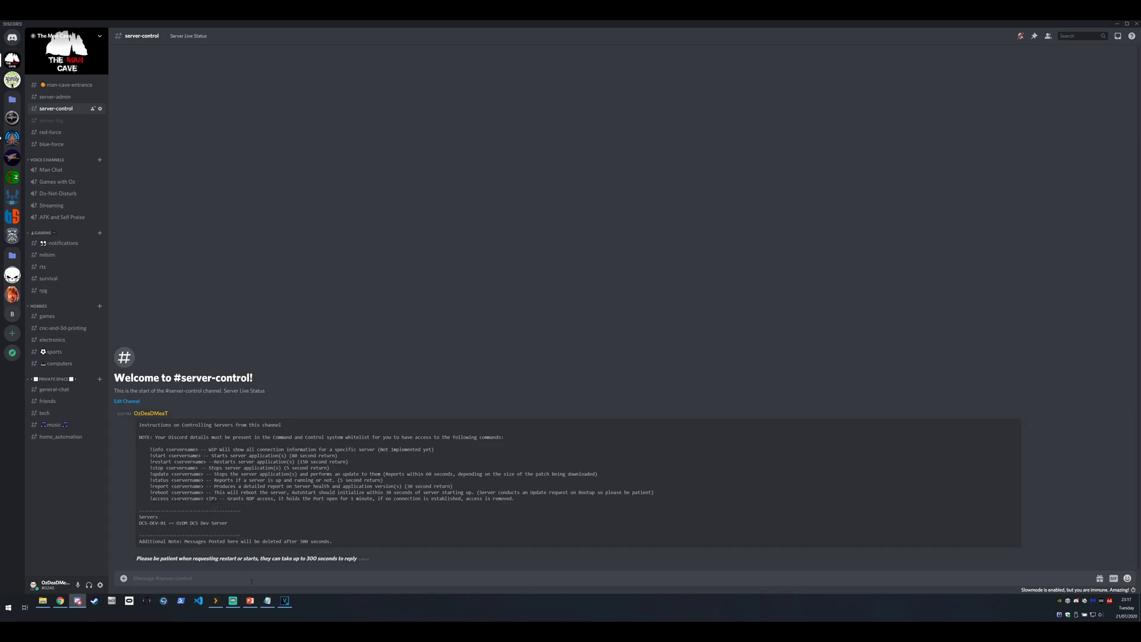
- Try the "!access dcs-dev-01" command in server-control without an IP address, and again with the address 10.256.10.5
type("!access dcs-dev-01")
key("Return")
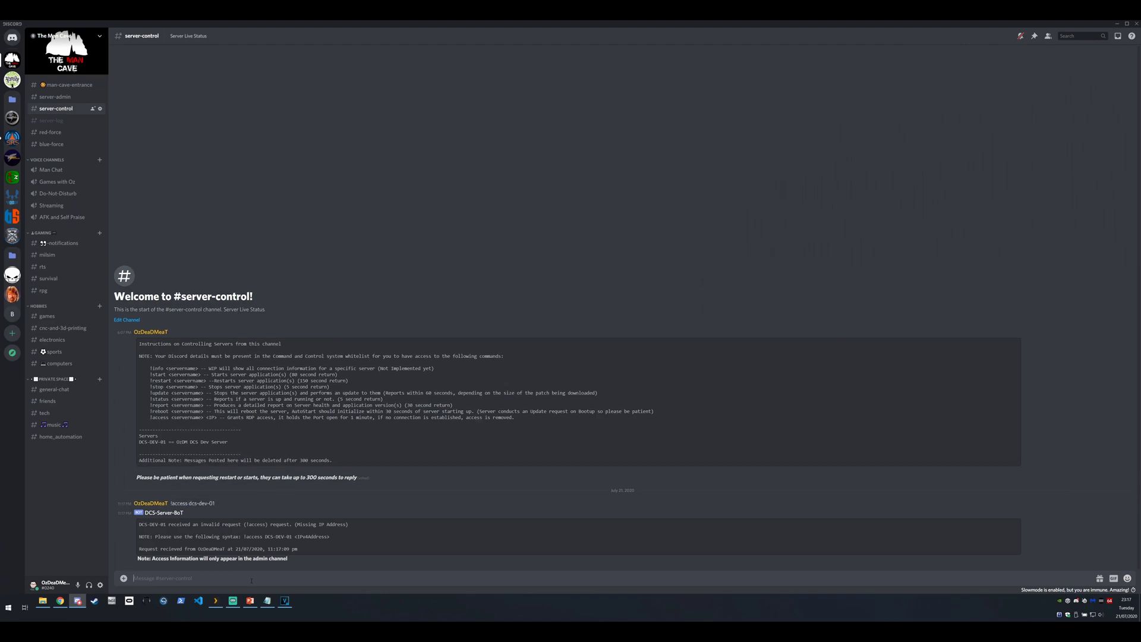
type("!access dcs-dev-01")
type("10.256.10")
key("Return")
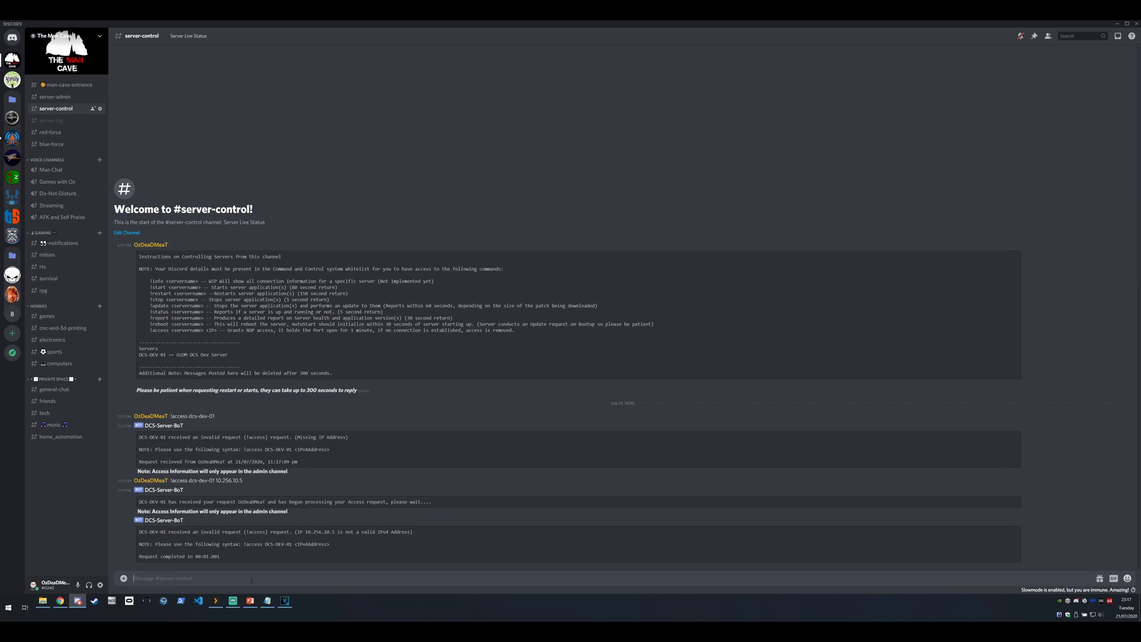
- Request remote access to the server for the address 10.10.10.10 by sending "!access dcs-dev-01 10.10.10.10"
type("!access dcs-dev-01")
type("10.10.1")
type("0.10")
key("Return")
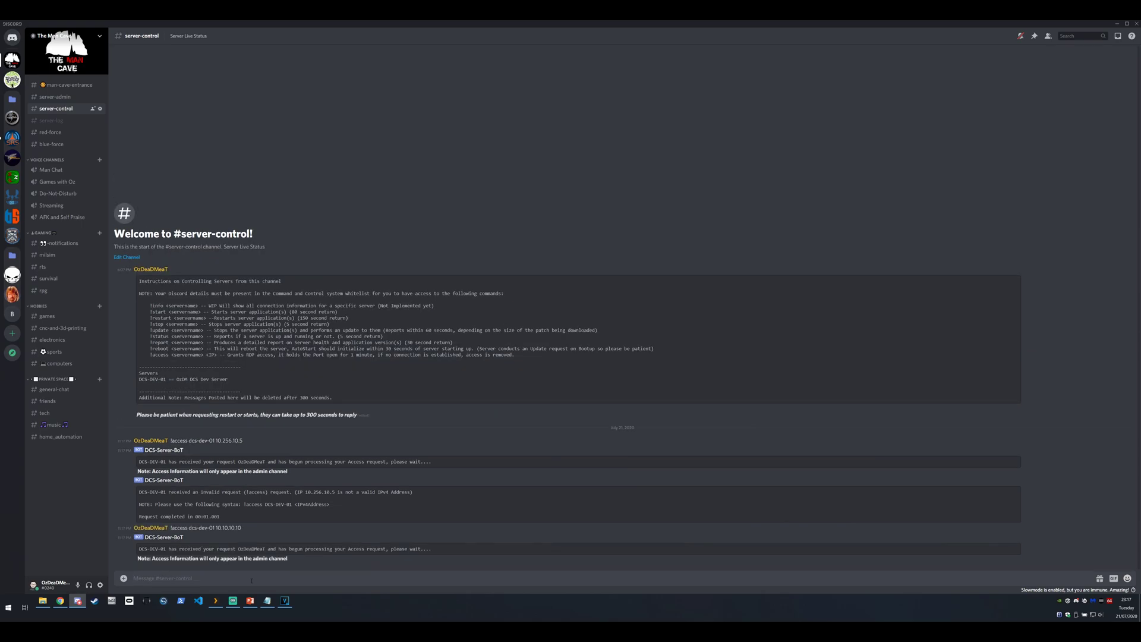